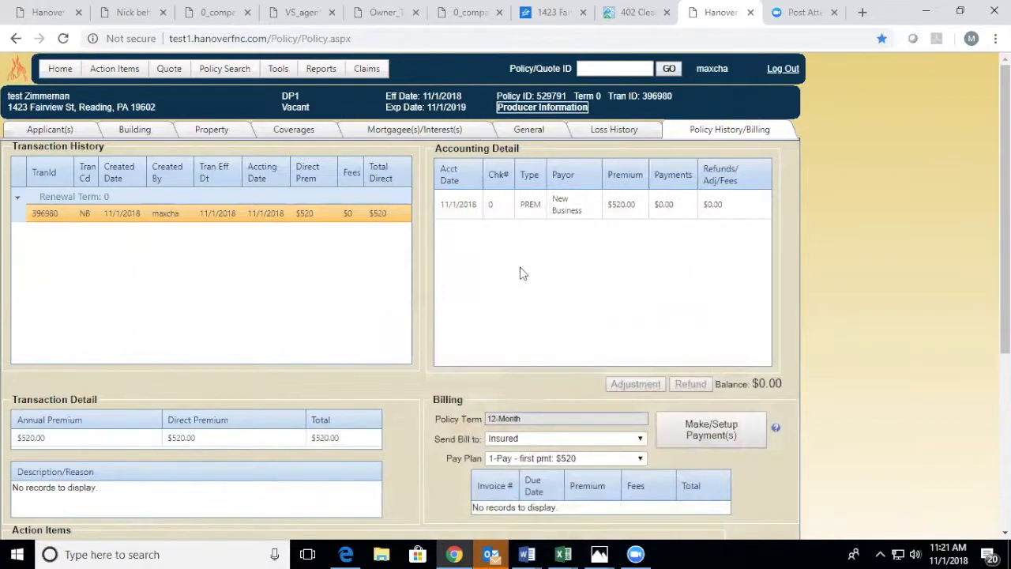
Step: Open the payment setup page from the policy's billing section
scroll(522, 273, down, 4)
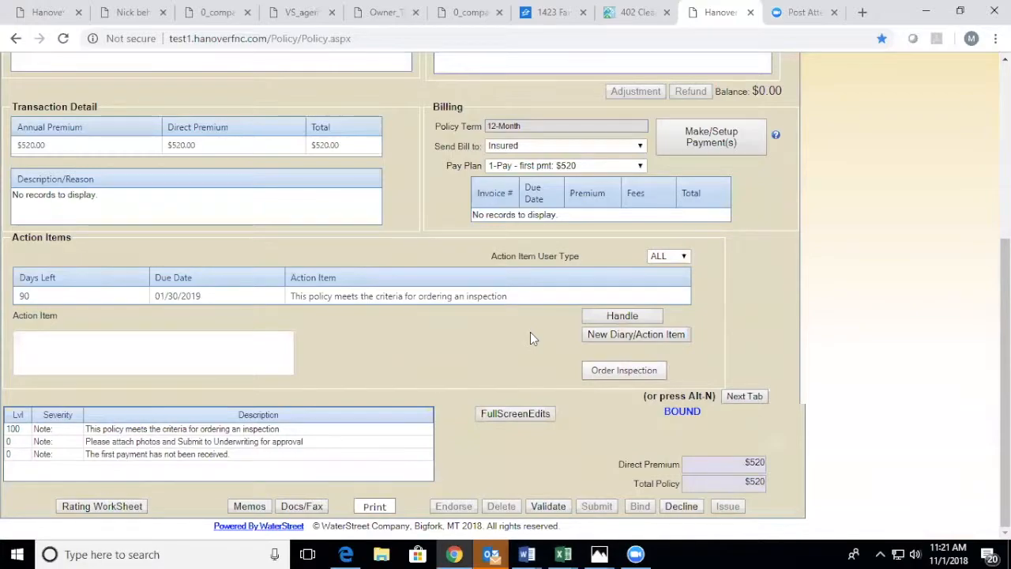
scroll(530, 333, up, 4)
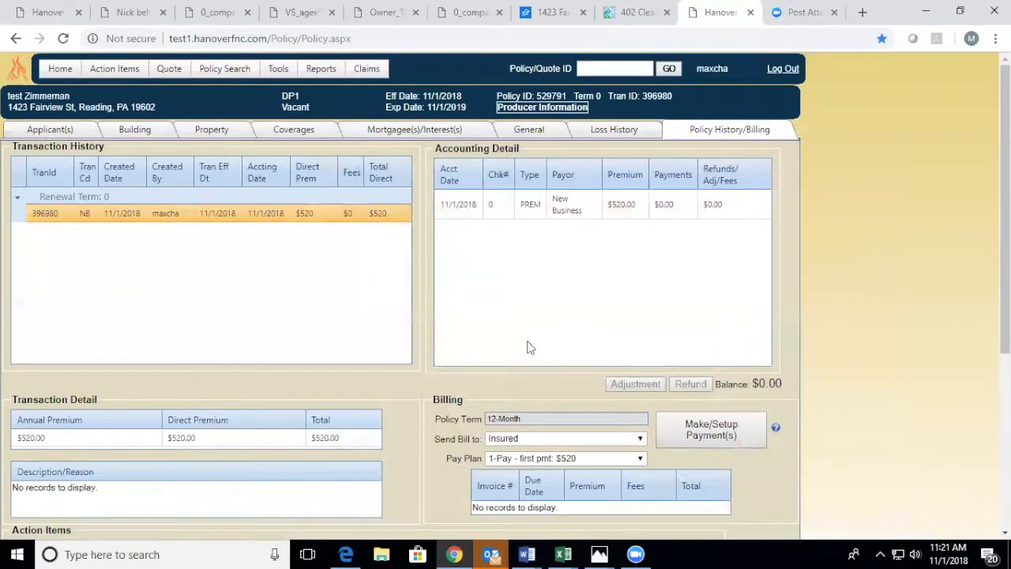
scroll(530, 348, down, 4)
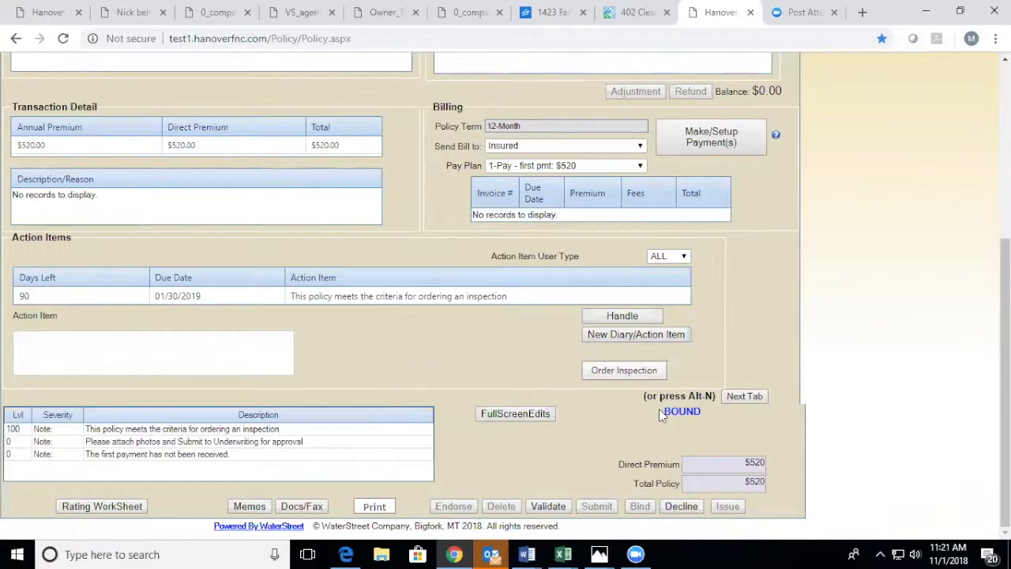
scroll(661, 417, up, 4)
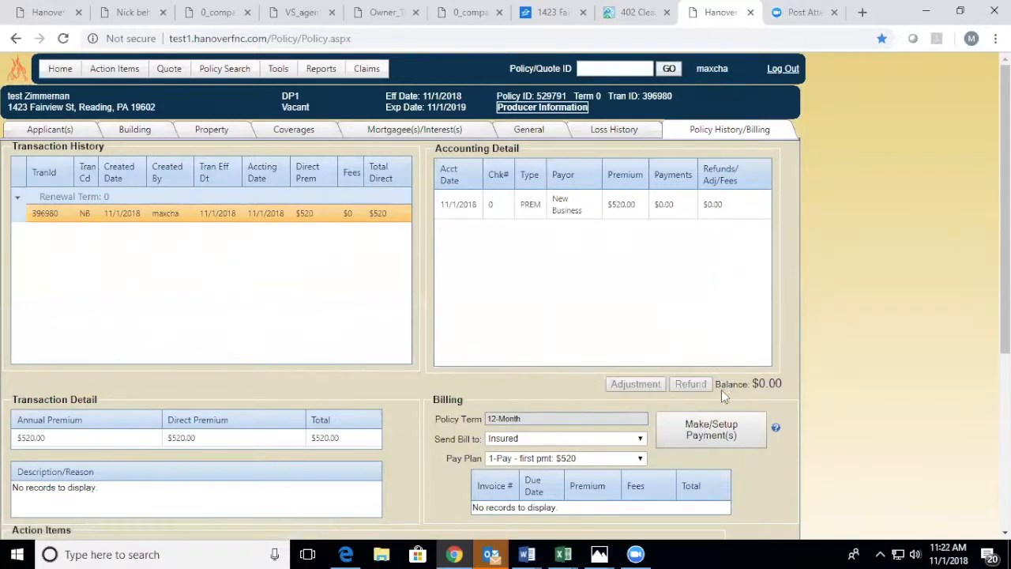
click(716, 436)
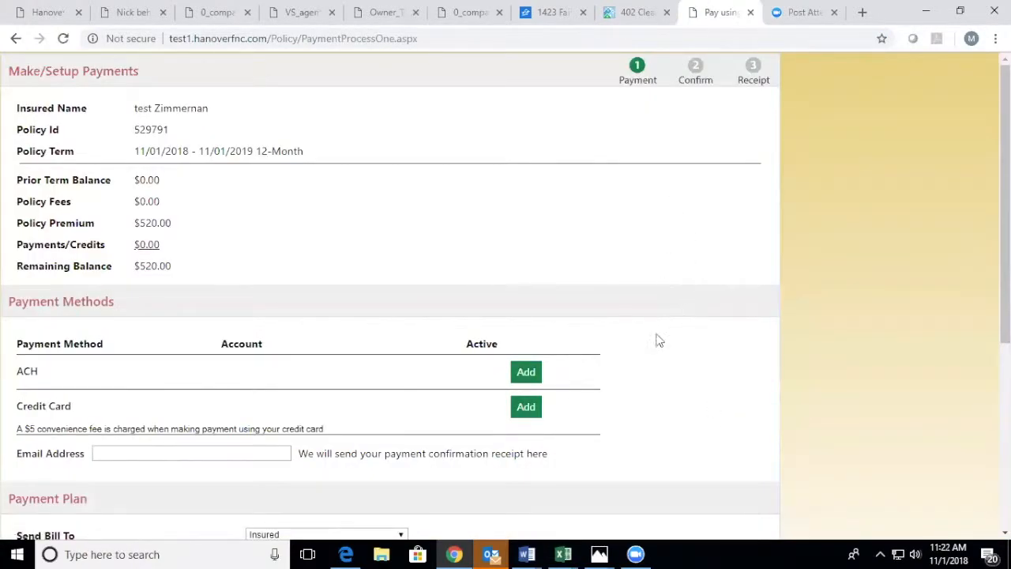
Step: Change the policy's payment plan to 4-Pay and update the plan
scroll(648, 248, down, 4)
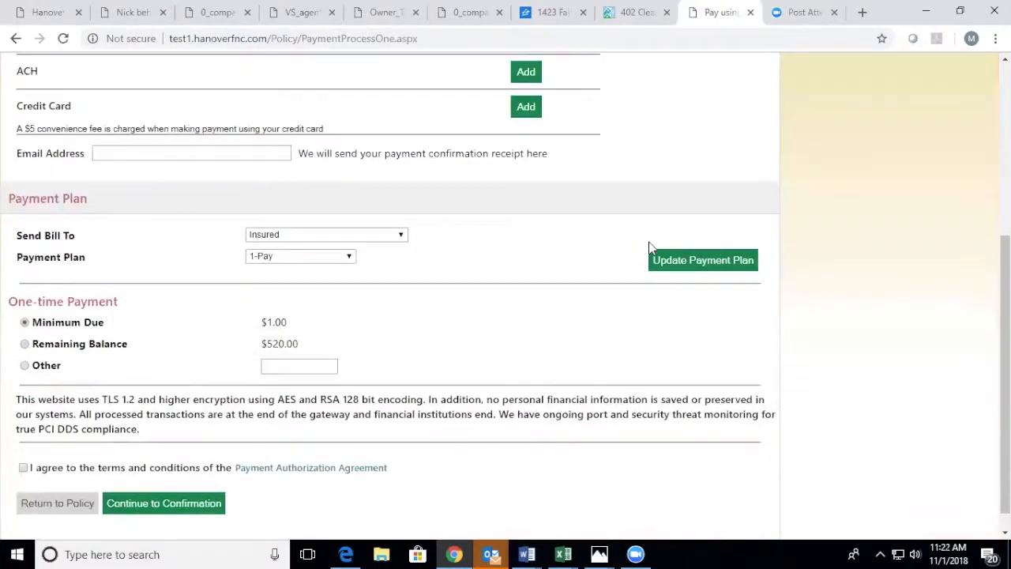
scroll(640, 242, up, 4)
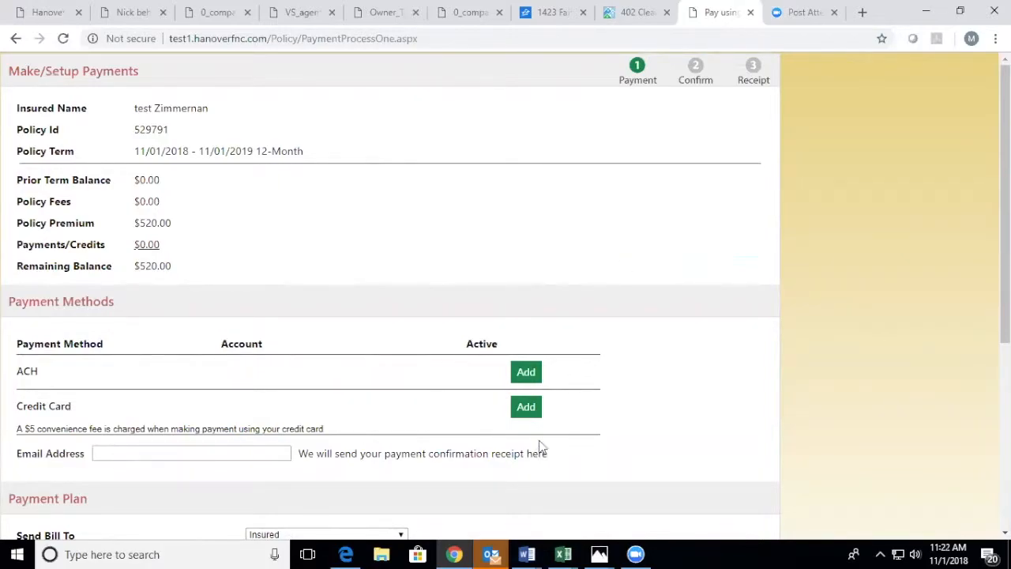
scroll(540, 448, down, 3)
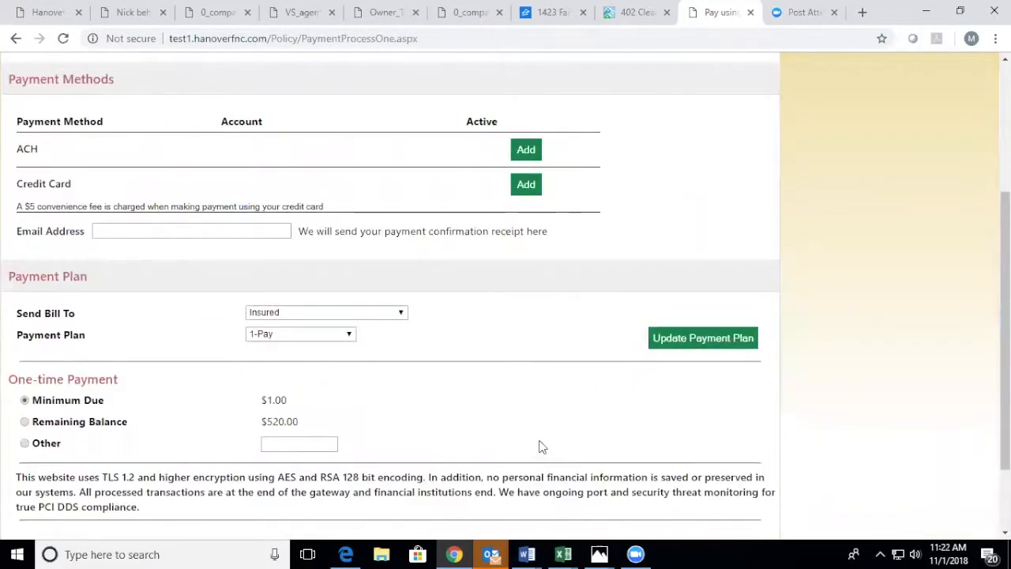
scroll(290, 298, up, 3)
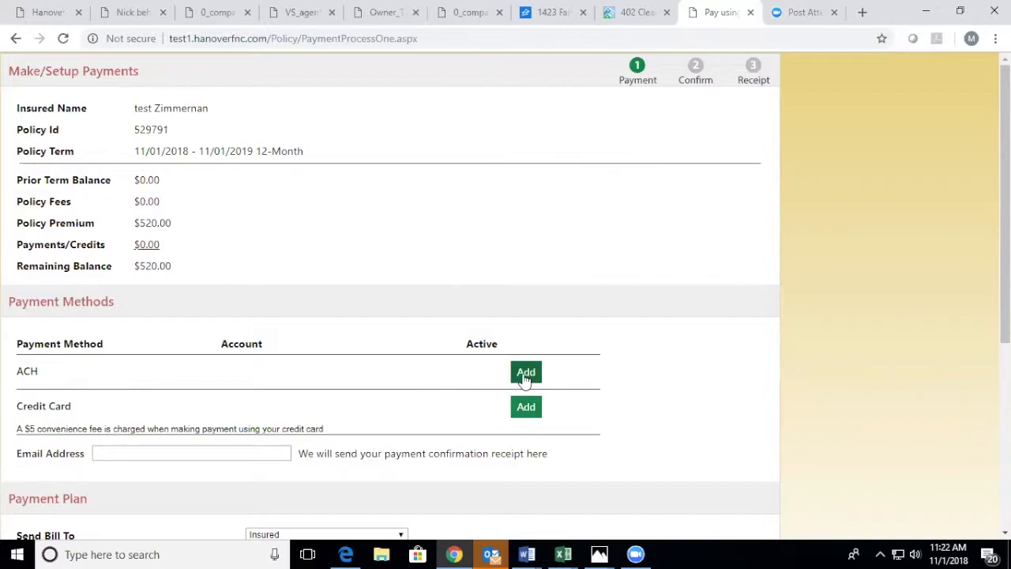
scroll(400, 370, down, 3)
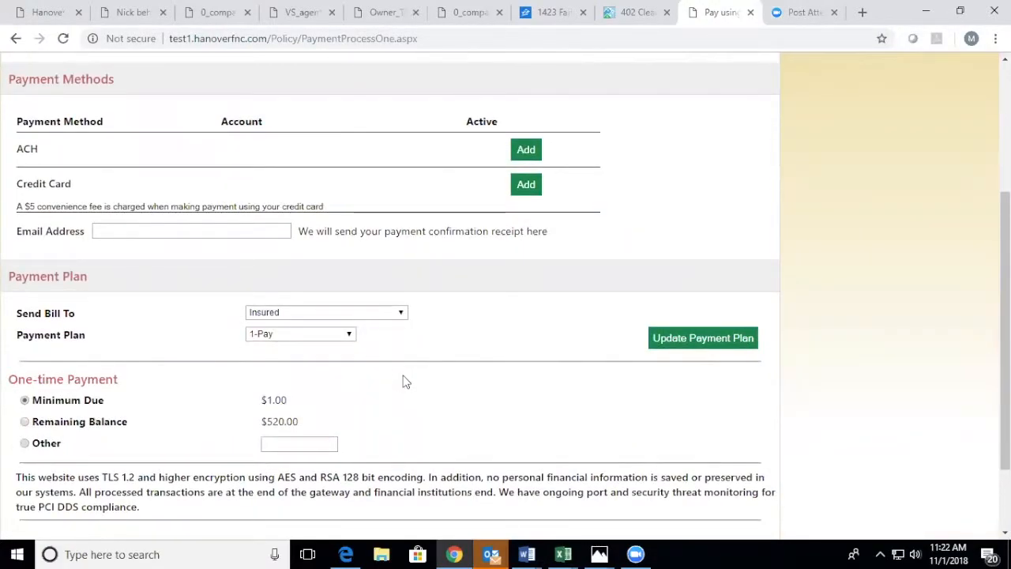
scroll(402, 376, up, 2)
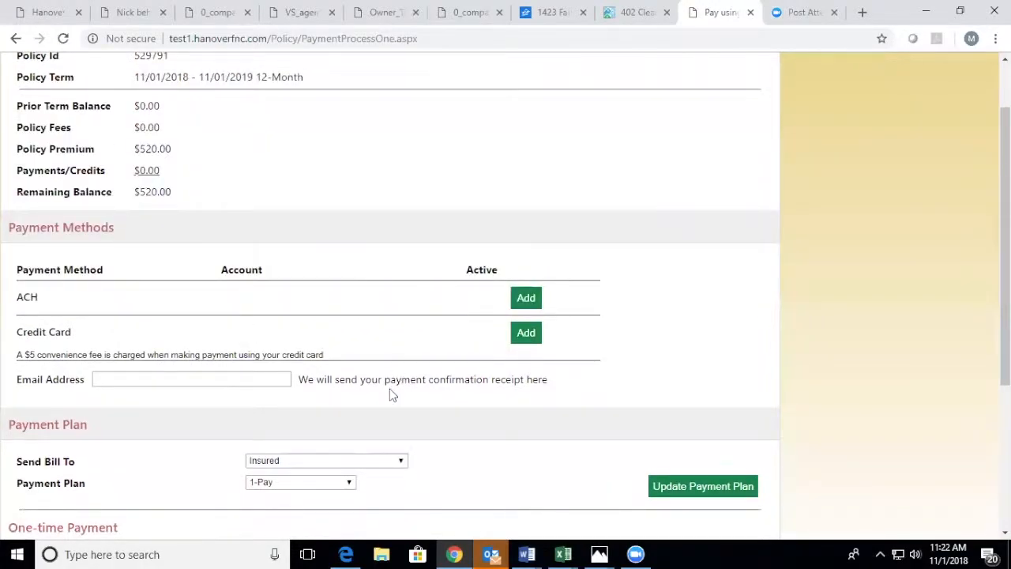
scroll(395, 387, down, 1)
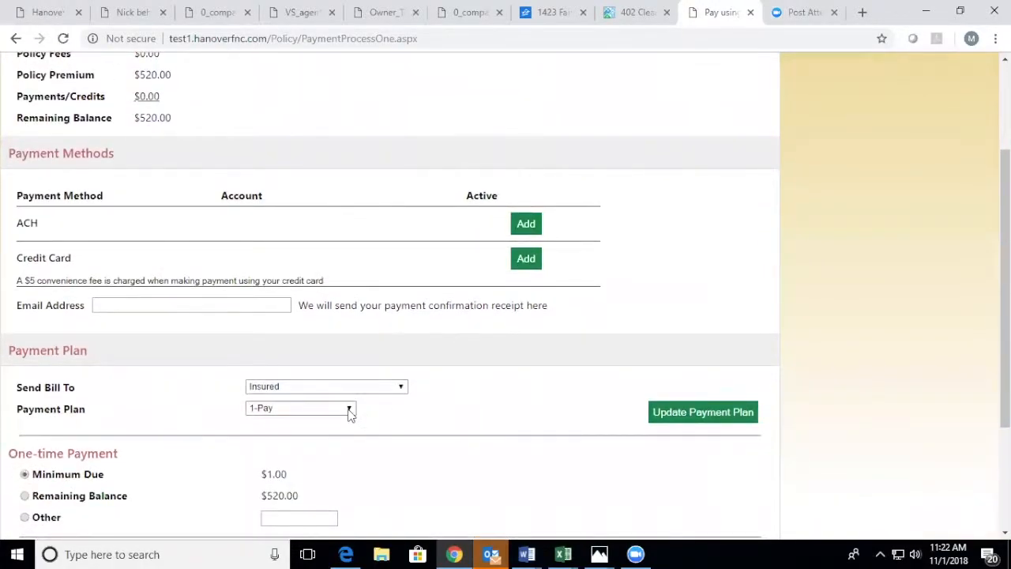
click(350, 411)
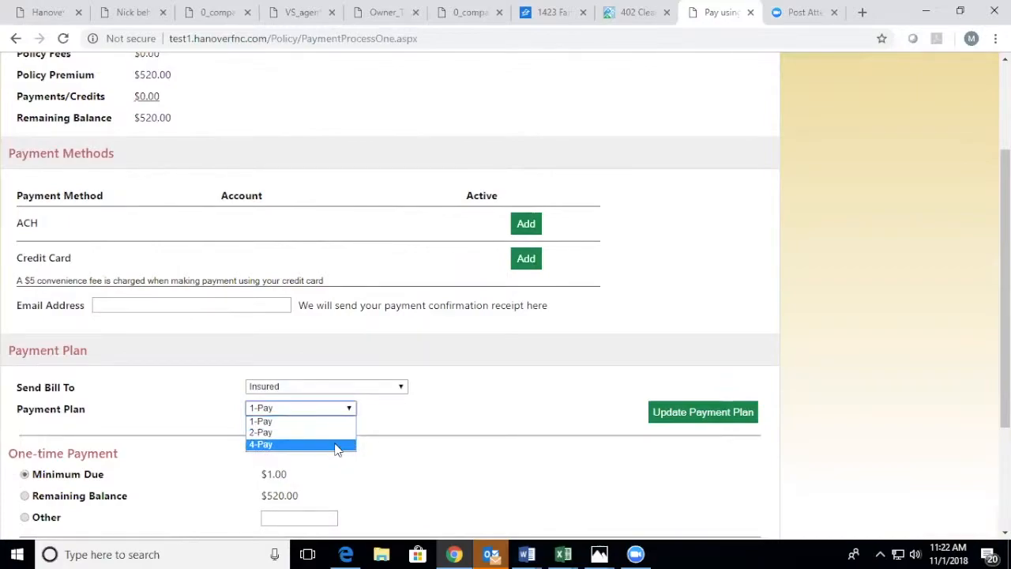
click(335, 444)
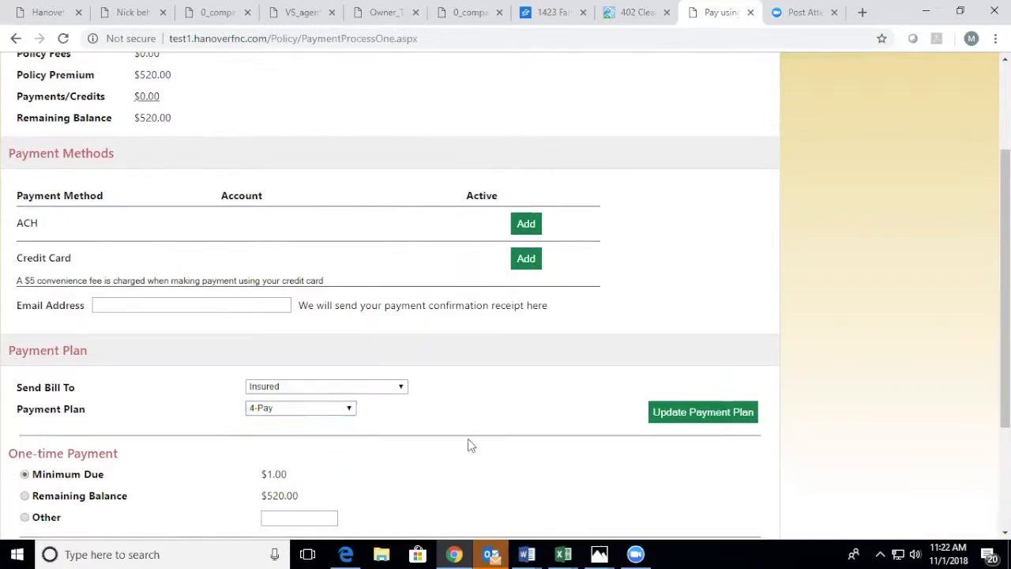
click(700, 417)
Step: Return to the policy to check the pay plan in its billing section, and reopen the payment setup
scroll(618, 409, down, 2)
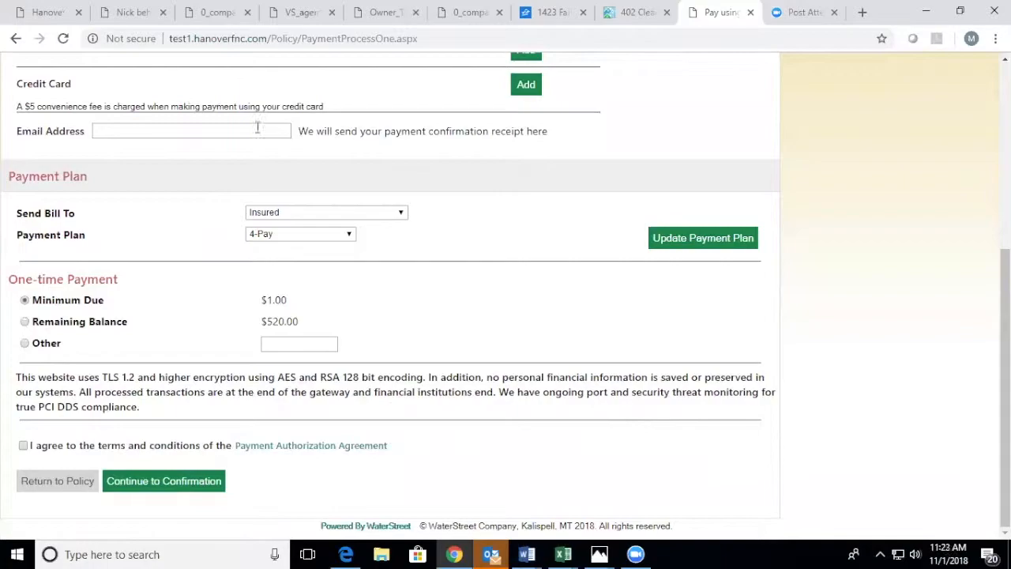
click(71, 488)
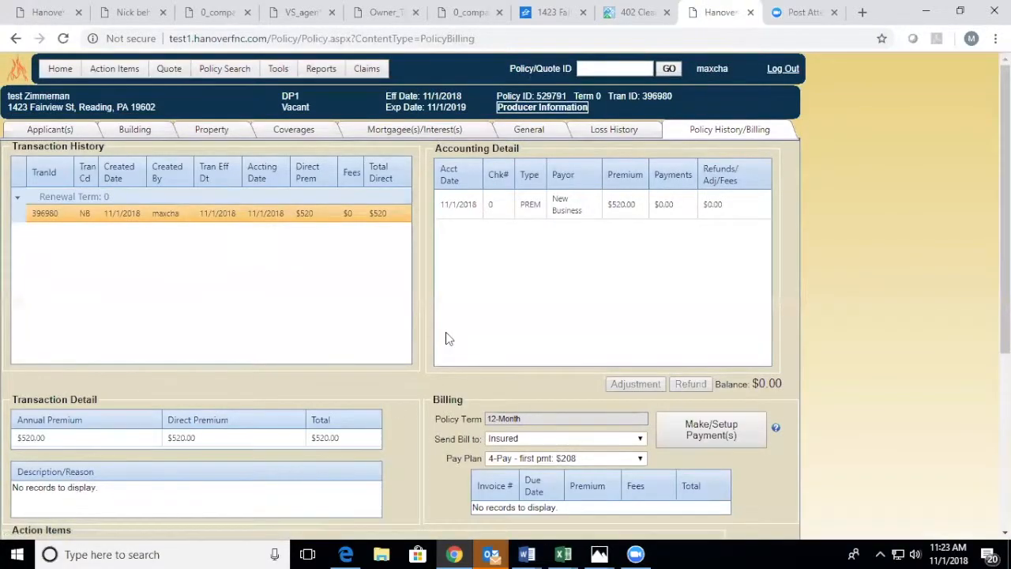
scroll(446, 333, down, 2)
scroll(549, 302, up, 2)
scroll(795, 332, down, 1)
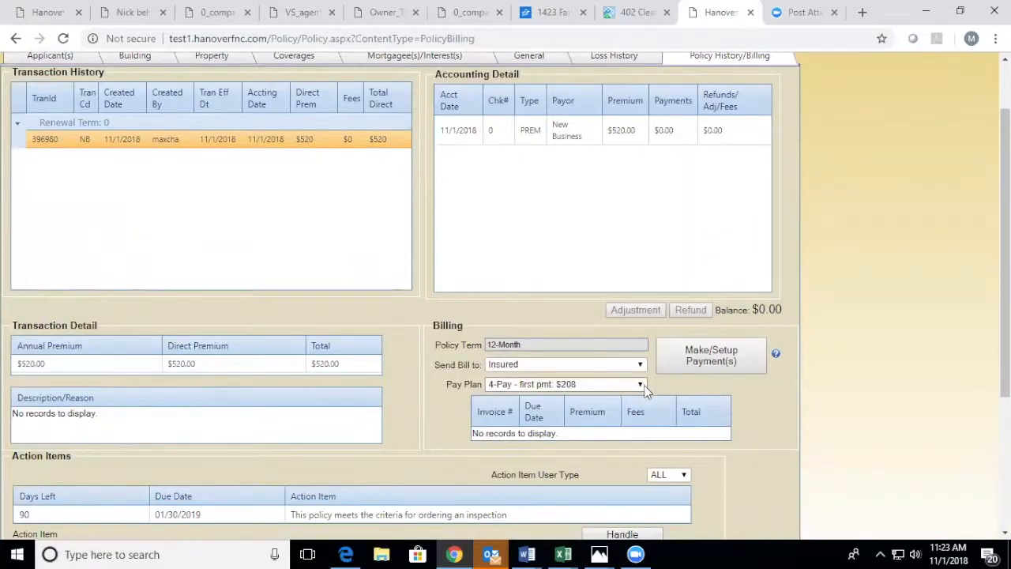
click(721, 354)
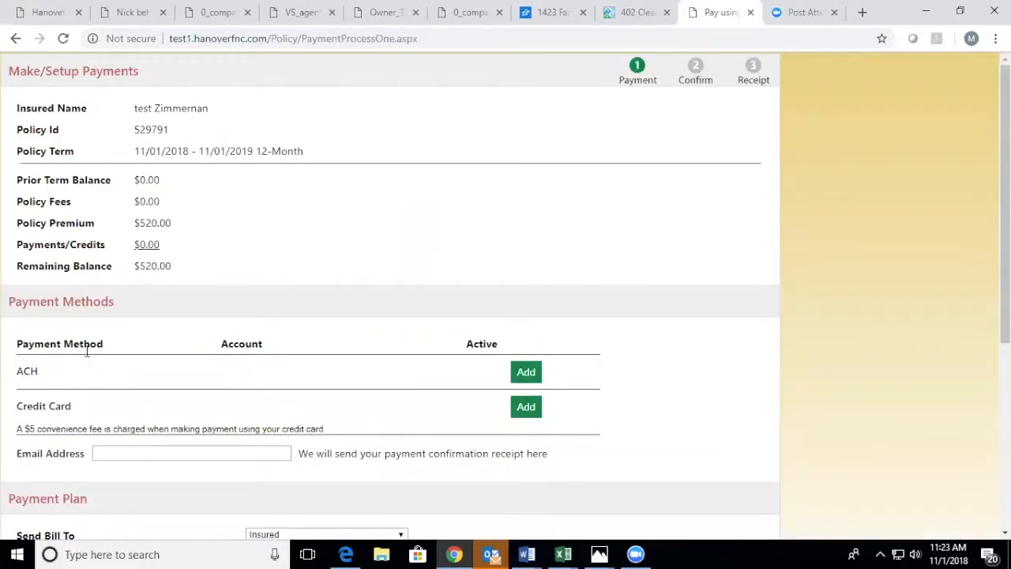
Step: Add an ACH payment method, entering and re-entering the bank account number
click(525, 372)
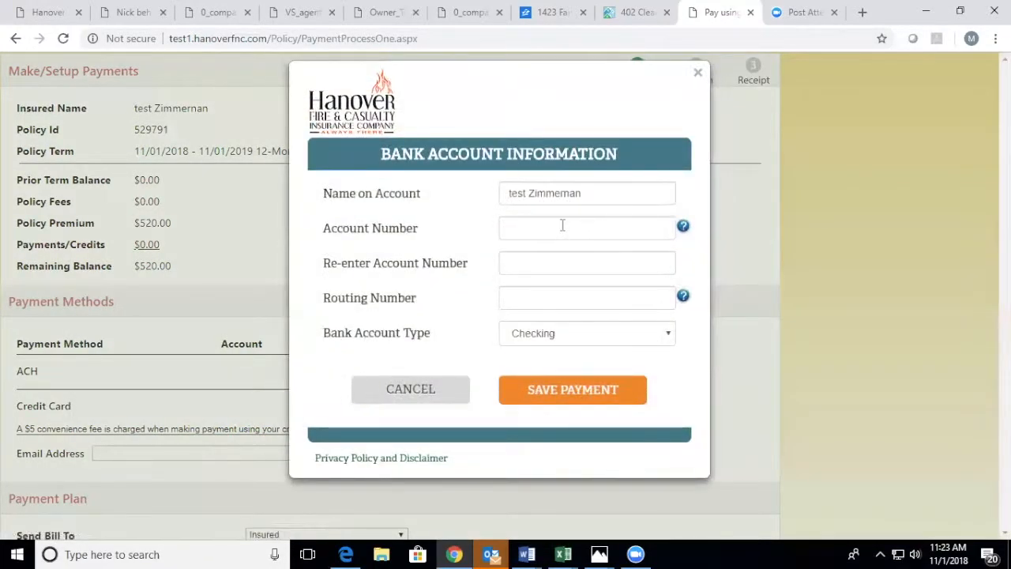
click(543, 229)
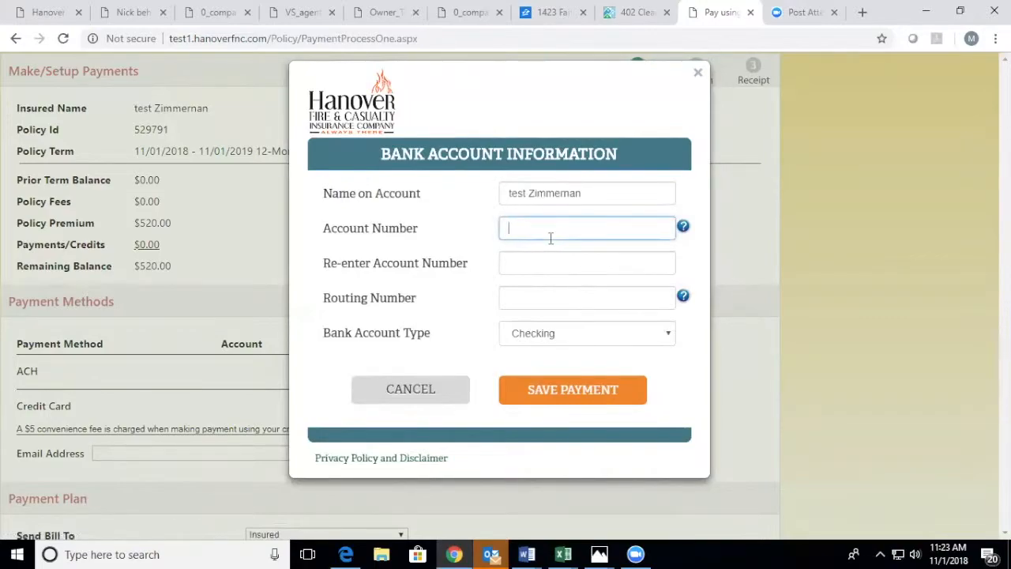
text(4111)
text(111111111111)
click(547, 267)
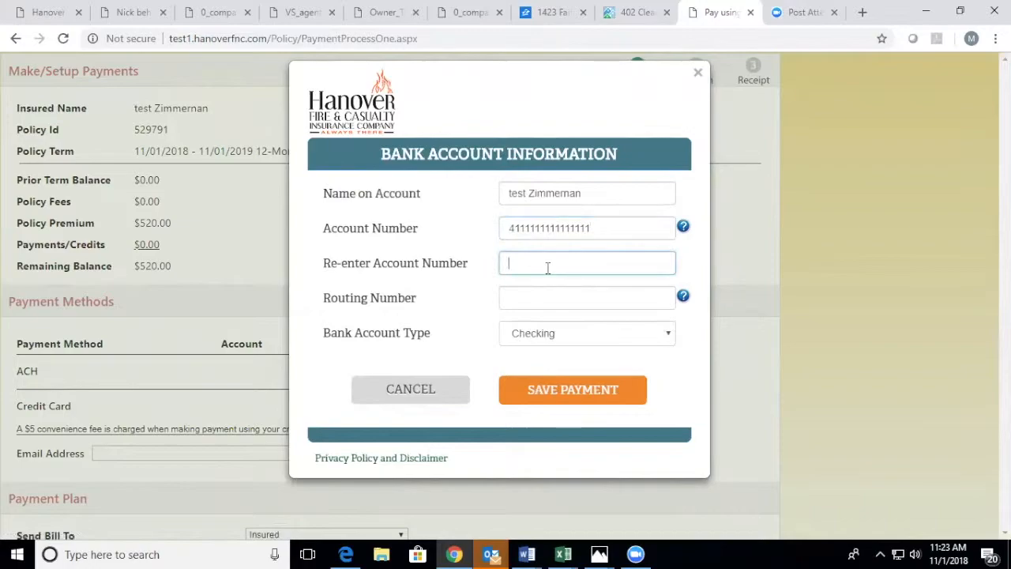
text(41111111)
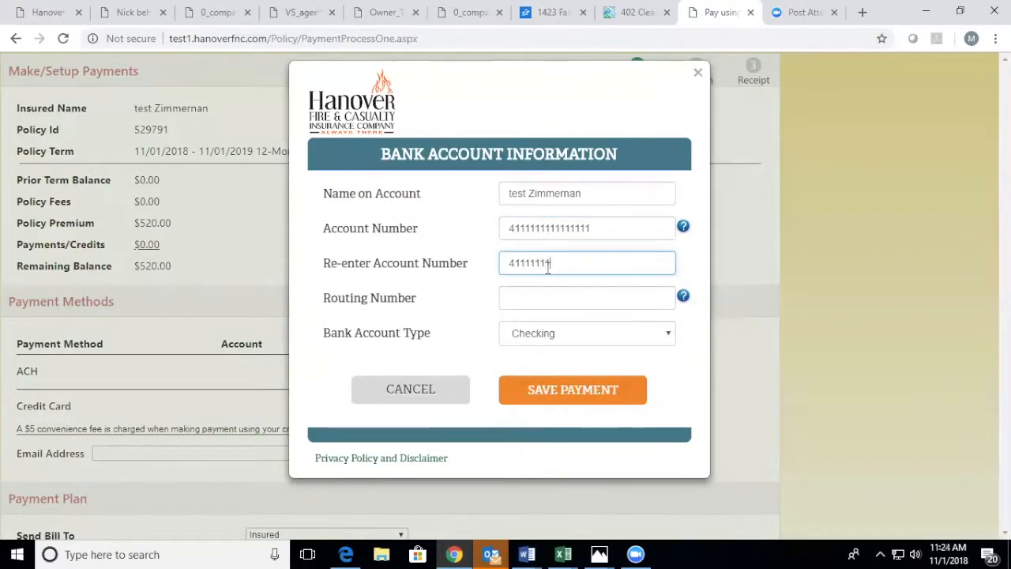
text(11111111)
Step: Enter the bank's routing number for the checking account and save the ACH payment method
click(525, 298)
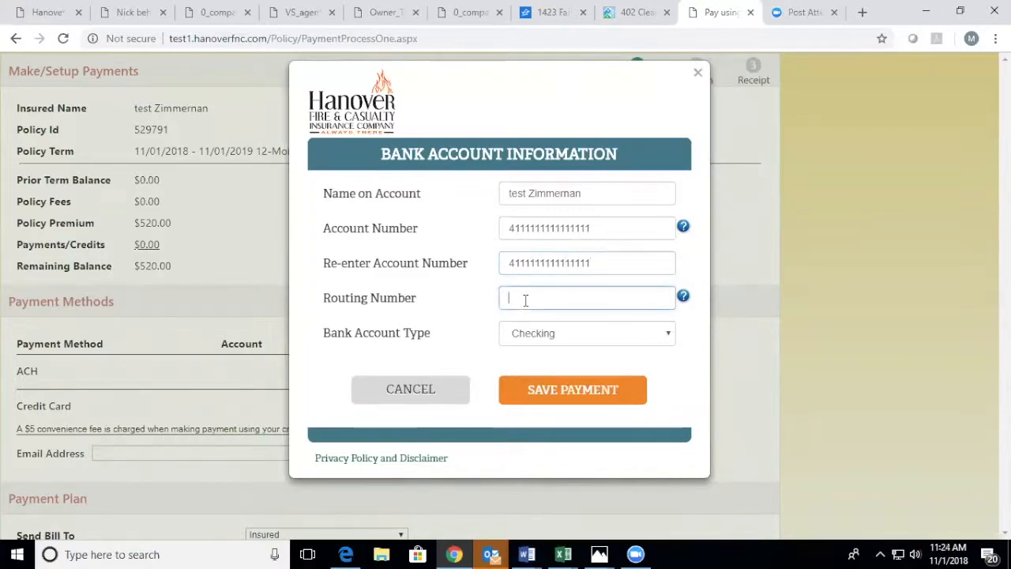
text(325271268)
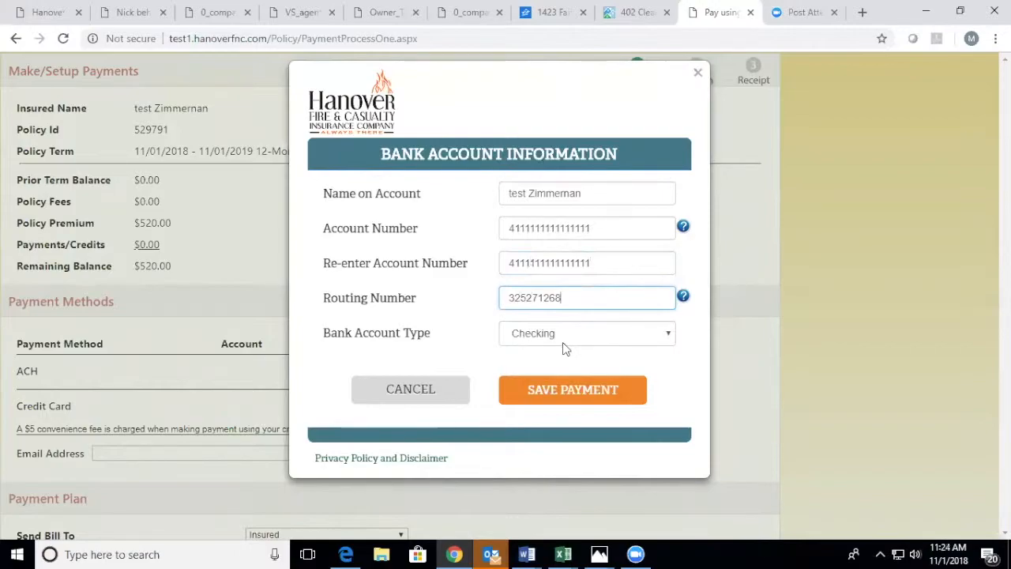
click(579, 395)
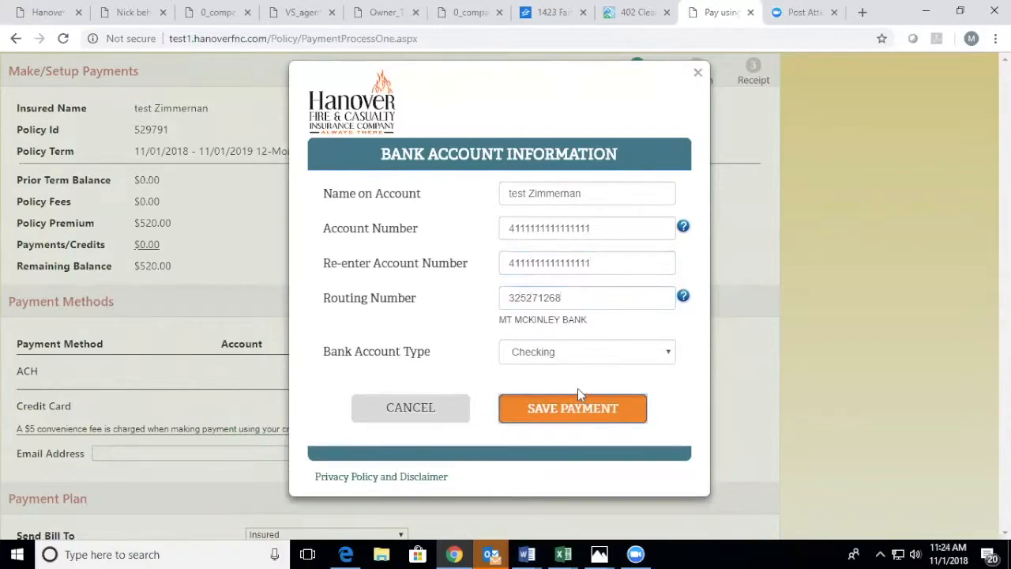
click(580, 410)
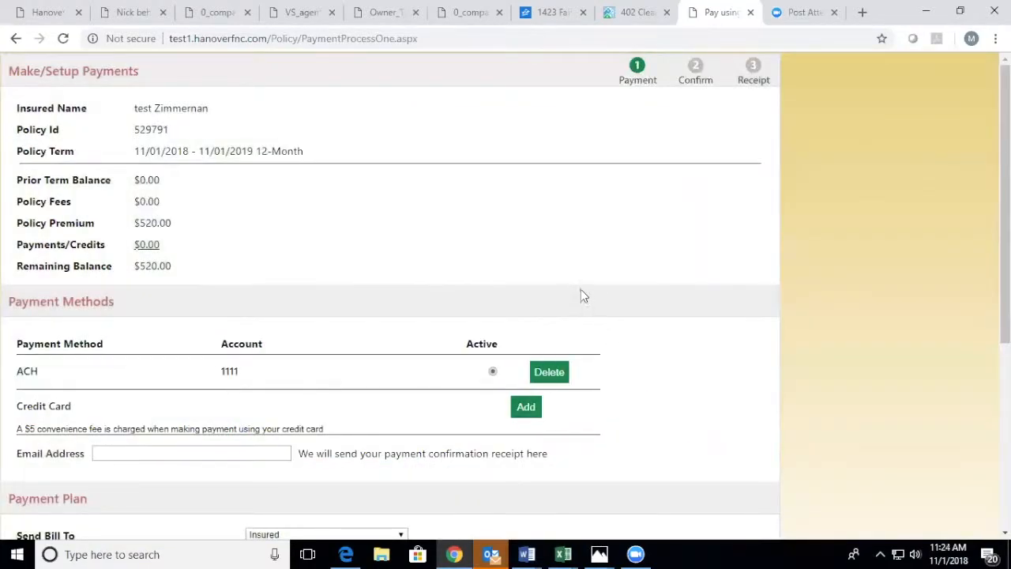
Step: Enter the e-mail address that receives the payment confirmation receipt
scroll(580, 293, down, 2)
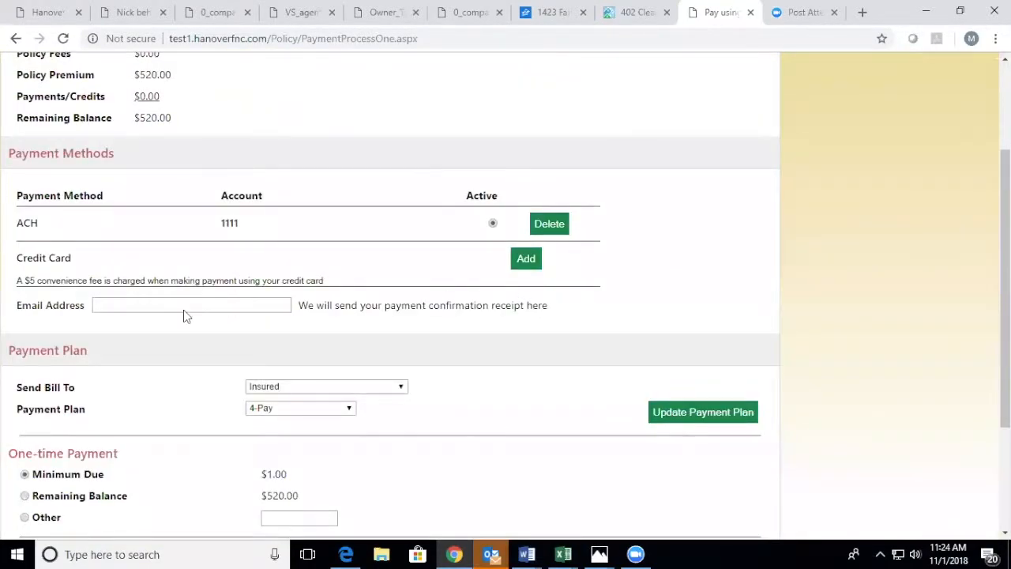
click(131, 306)
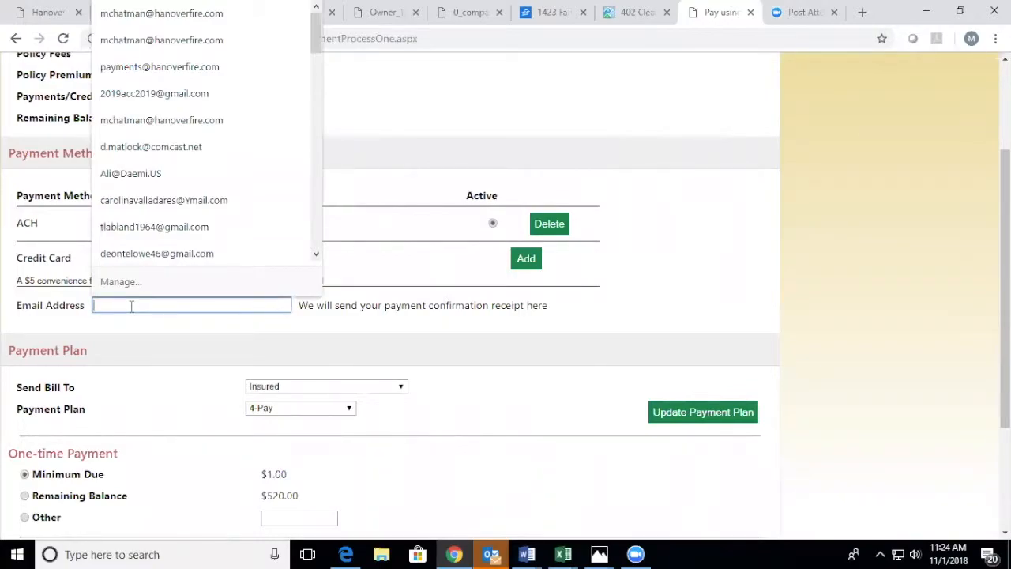
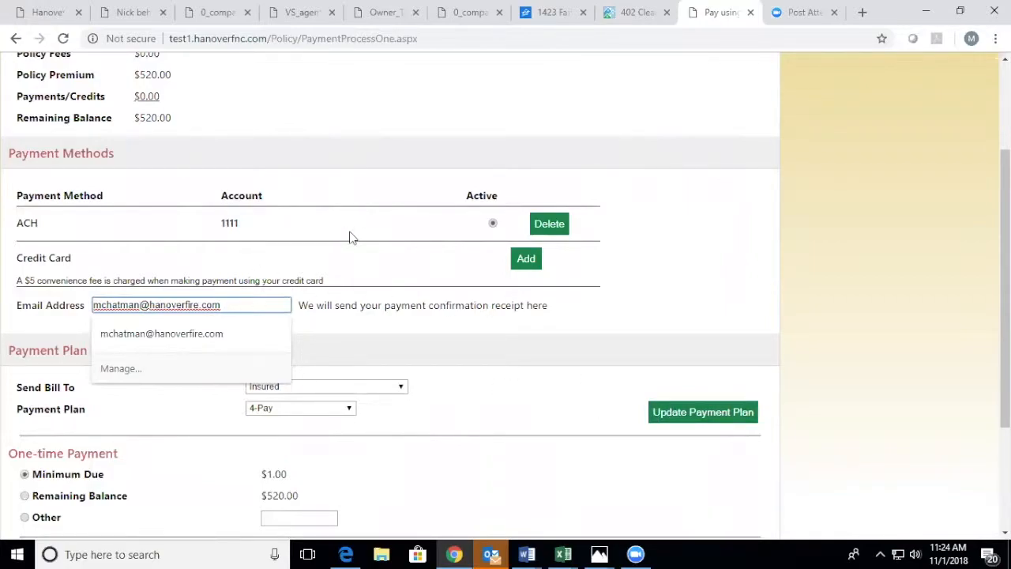
click(522, 364)
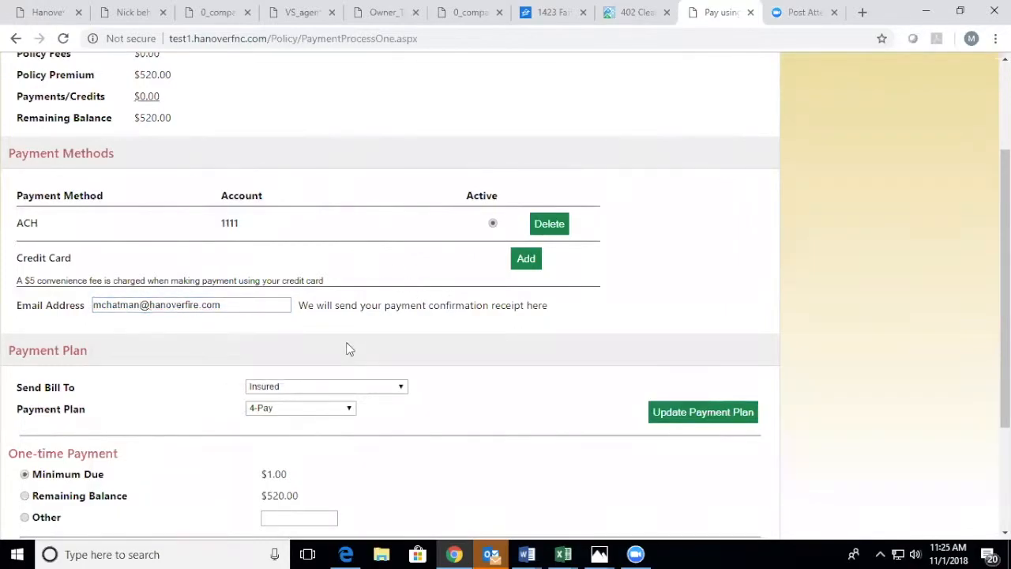
scroll(350, 349, down, 2)
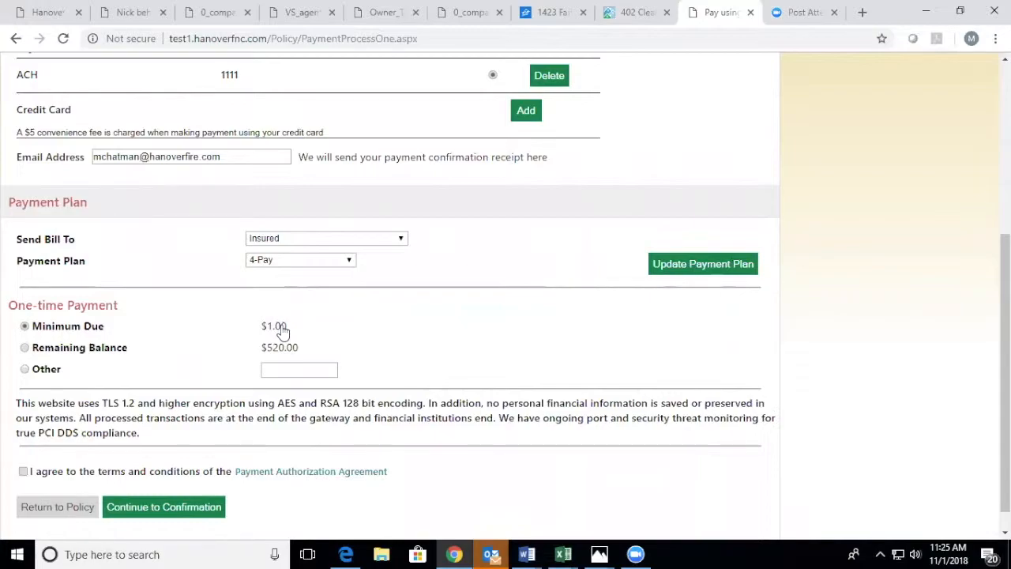
Step: Choose the Other option for the one-time payment and set its amount to $280
click(25, 369)
click(302, 370)
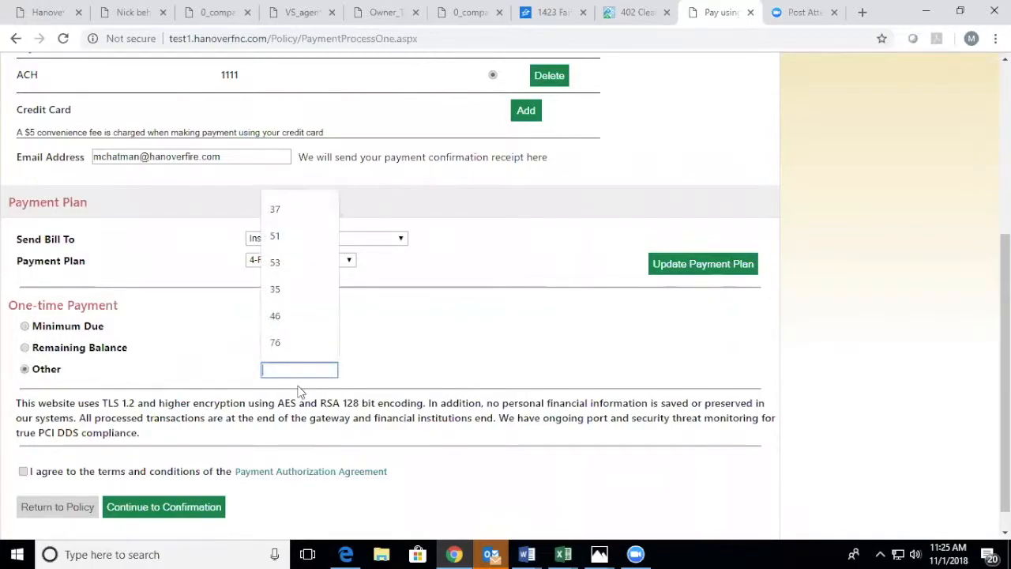
text(280)
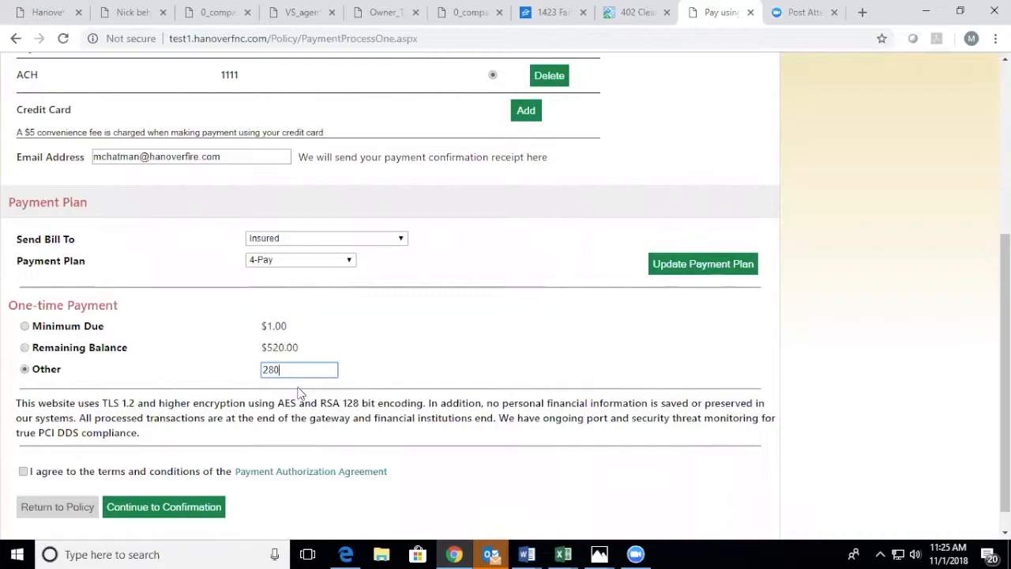
Step: Agree to the Payment Authorization Agreement, continue to the confirmation and submit the ACH payment
scroll(195, 273, down, 1)
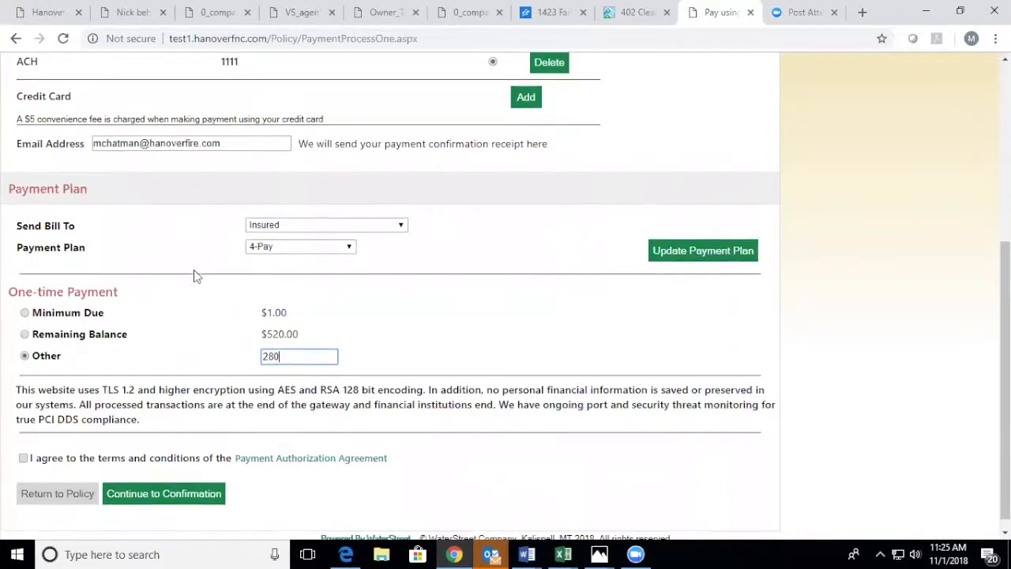
click(25, 450)
click(25, 448)
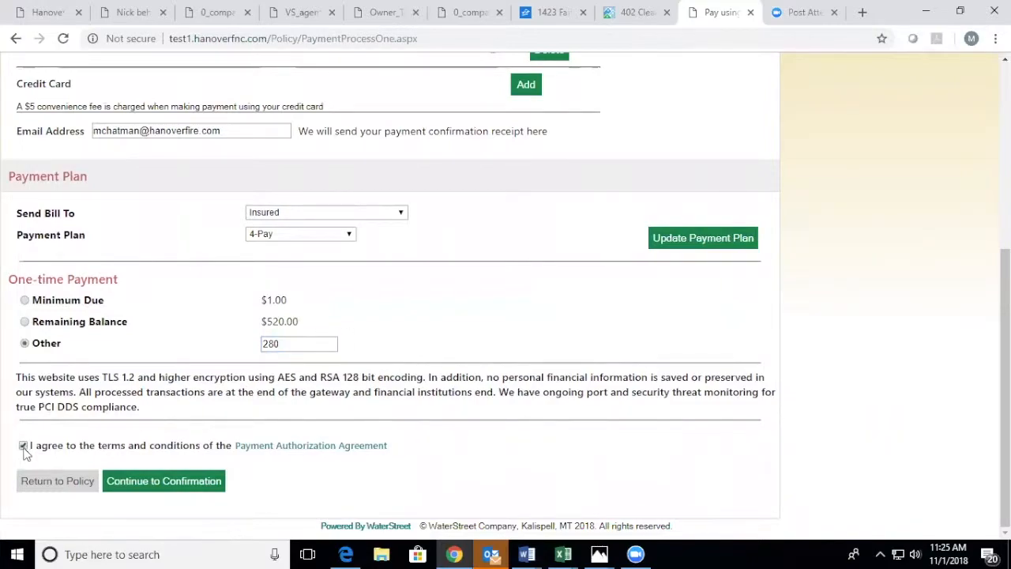
click(157, 486)
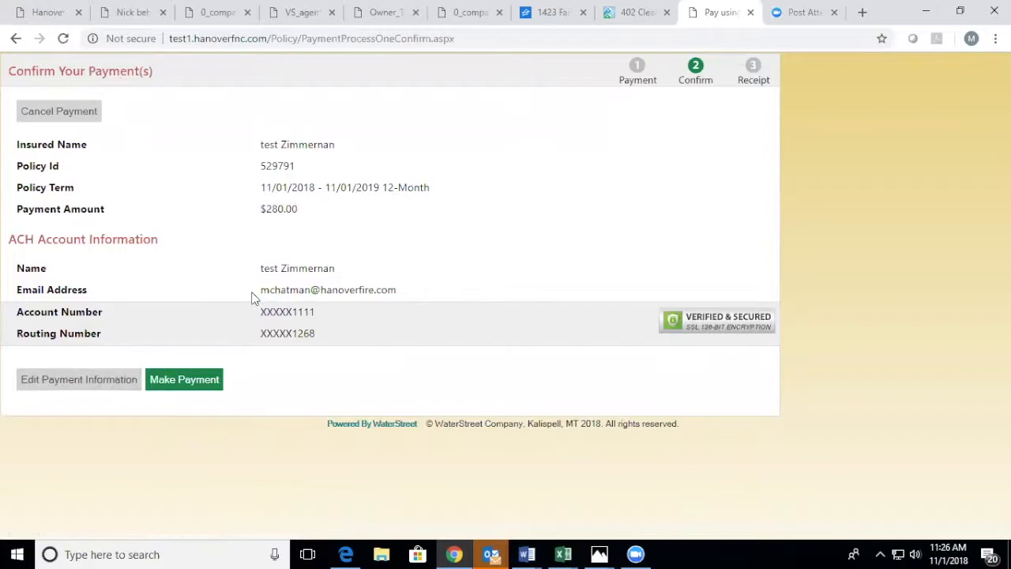
click(172, 387)
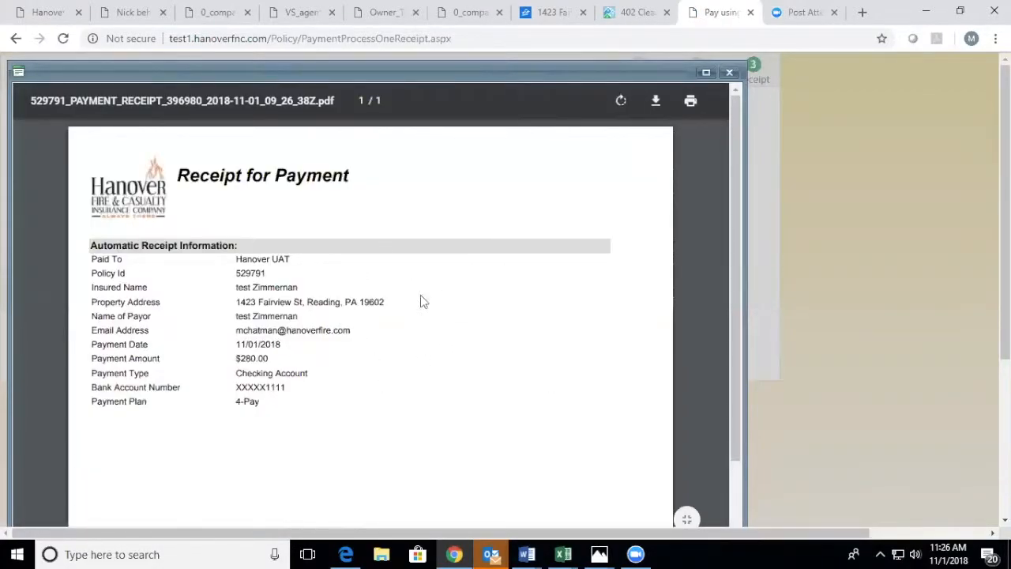
Step: Close the payment receipt to return to the policy, and open the Payment Receipt stored among its existing attachments
click(731, 73)
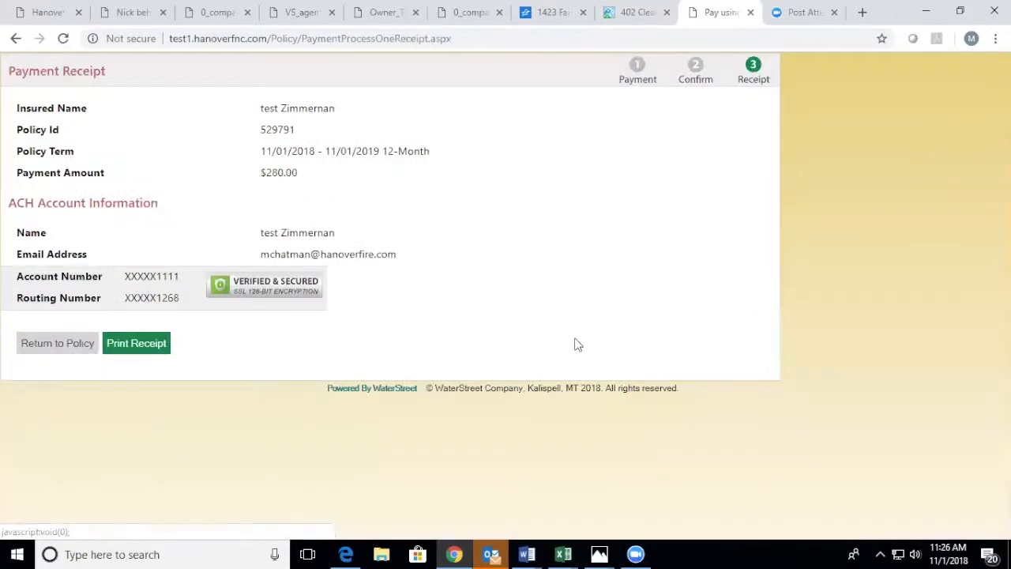
click(64, 345)
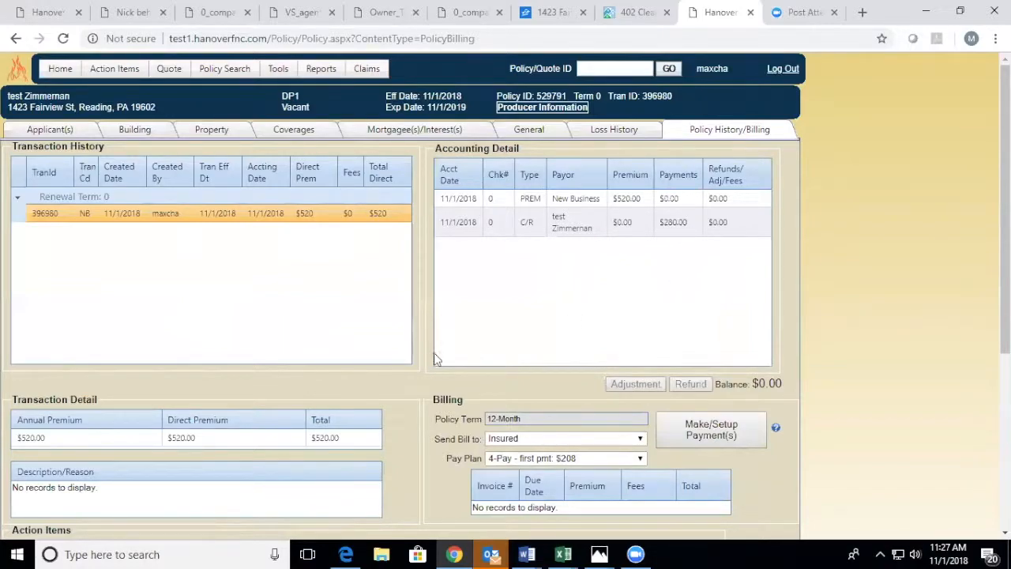
scroll(434, 358, down, 5)
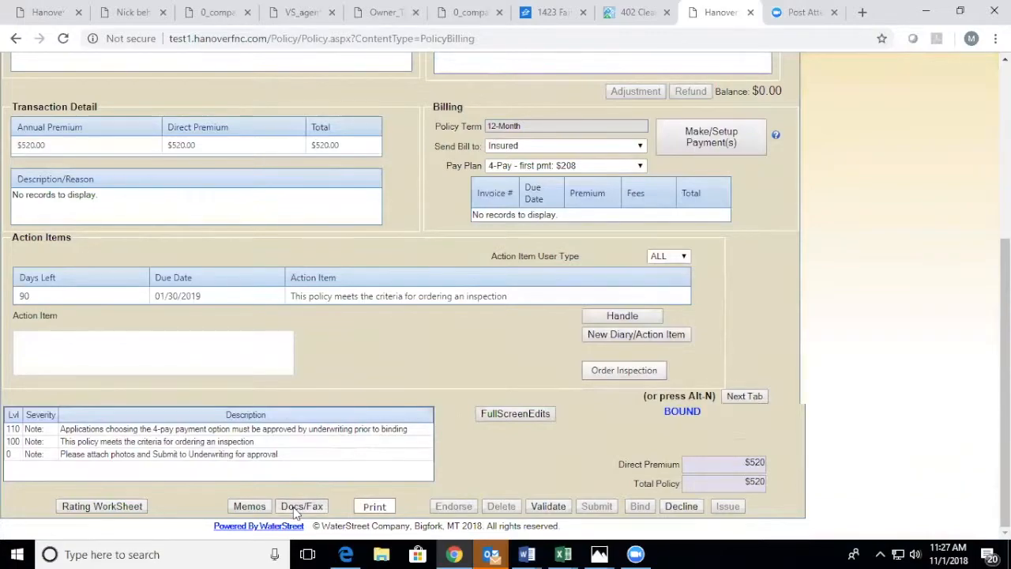
click(301, 506)
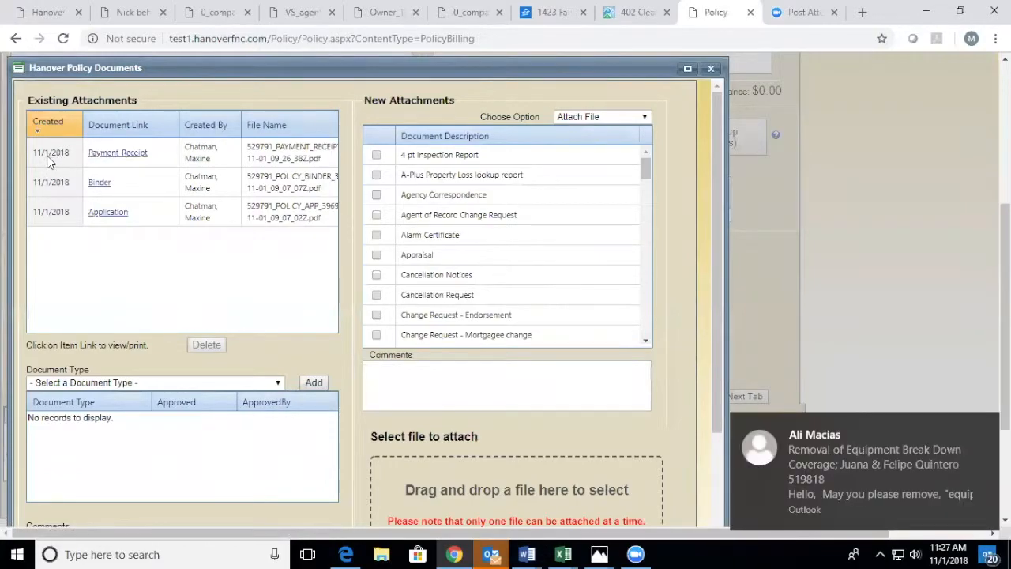
click(117, 154)
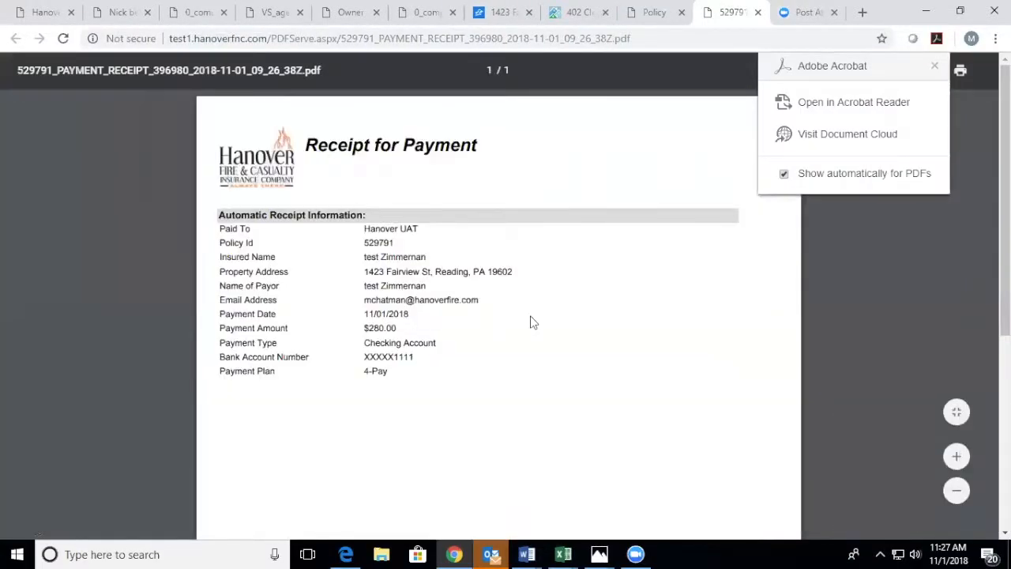
Step: Close the stored receipt and the policy documents, and review the policy's accounting detail, billing and action items
click(758, 12)
scroll(660, 218, up, 2)
click(709, 219)
scroll(521, 324, down, 2)
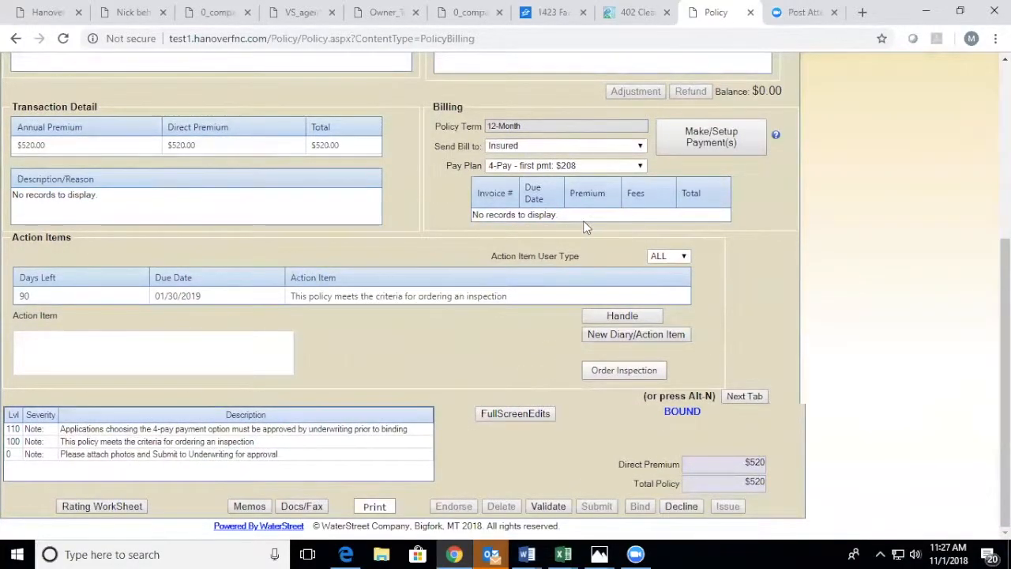
scroll(587, 223, up, 3)
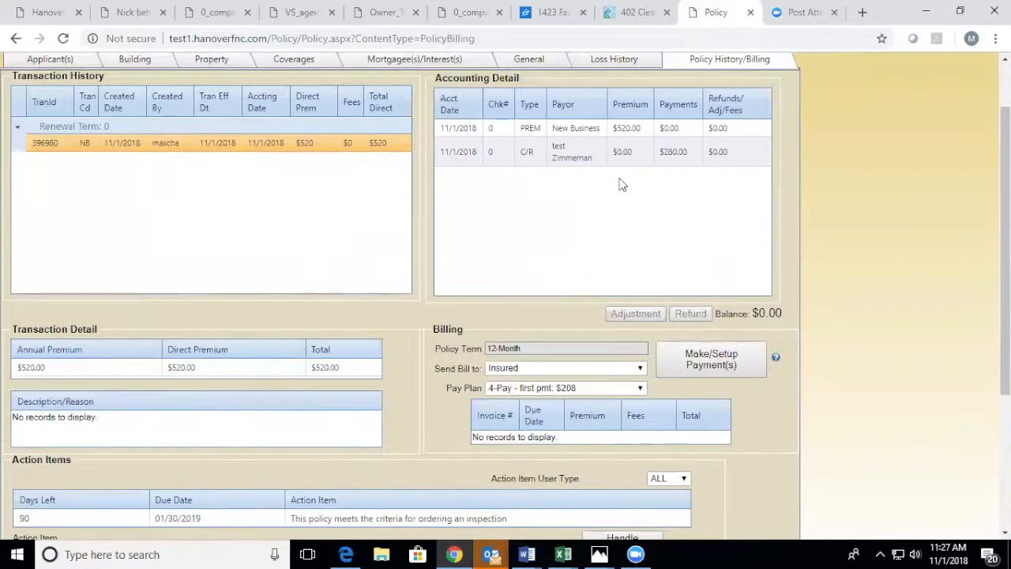
scroll(622, 184, down, 3)
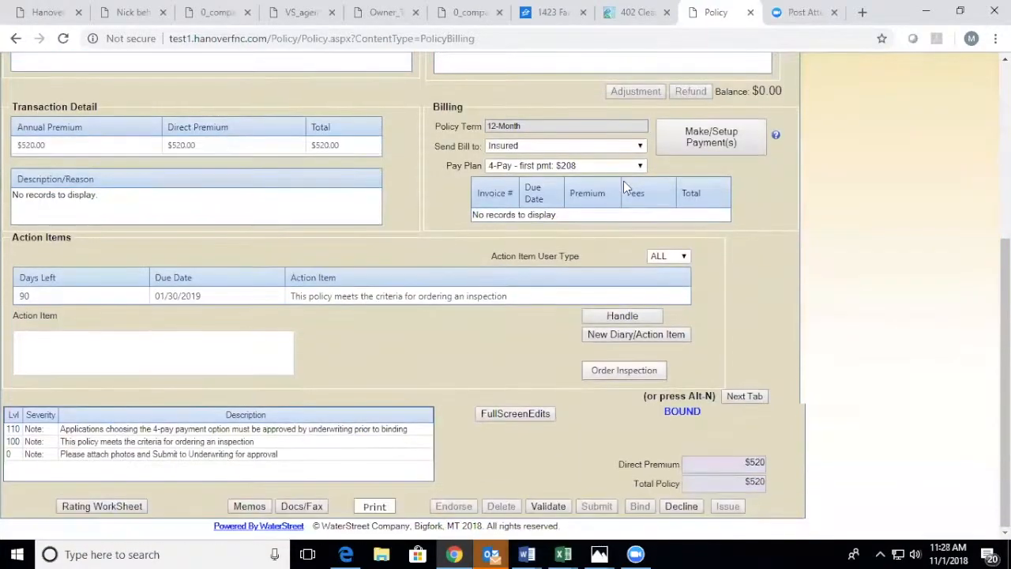